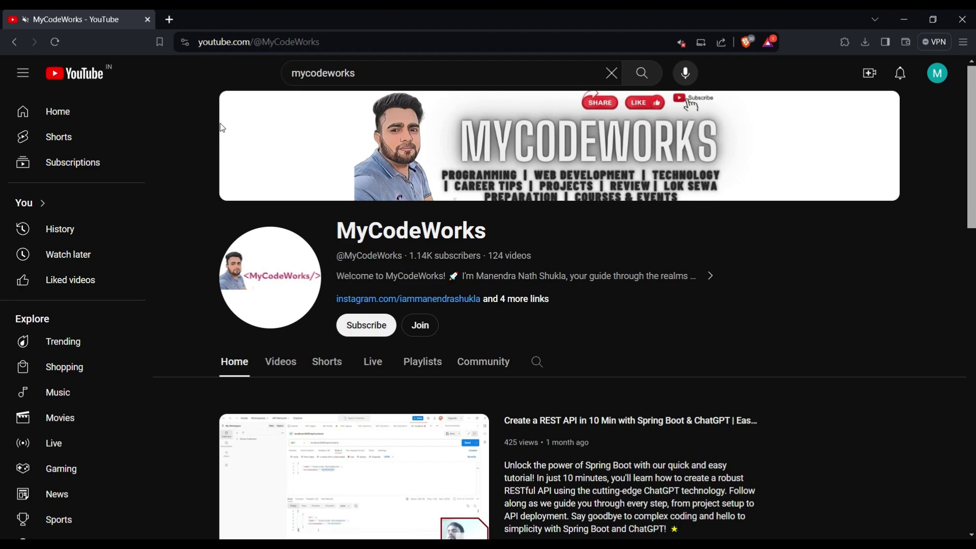
- Search the web for "jmeter download" in a new browser tab and open the Apache JMeter download page
click(169, 19)
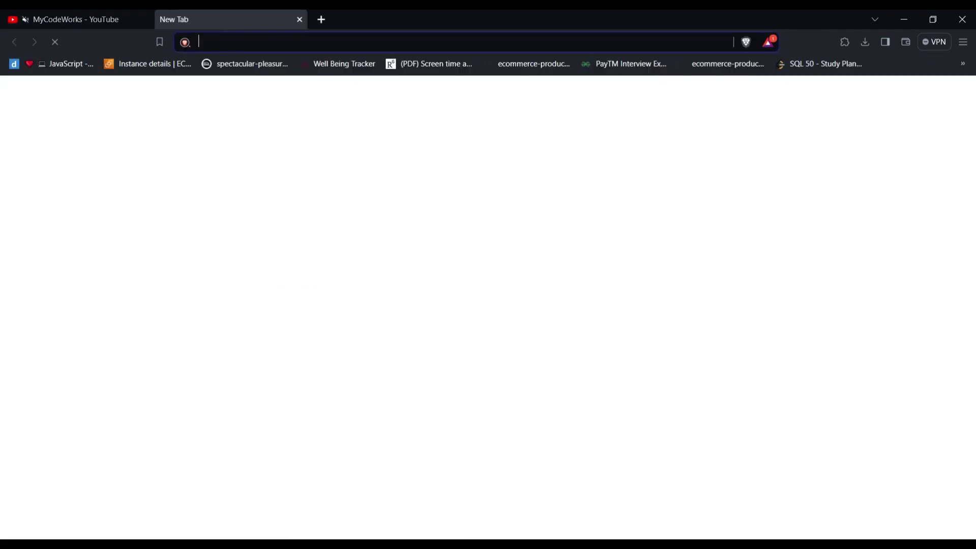
text(jmeter)
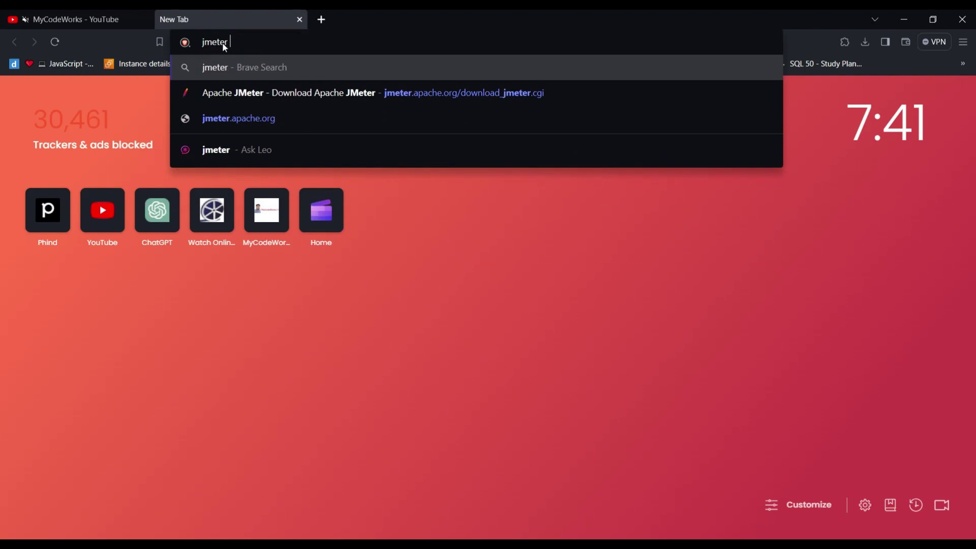
text( downl)
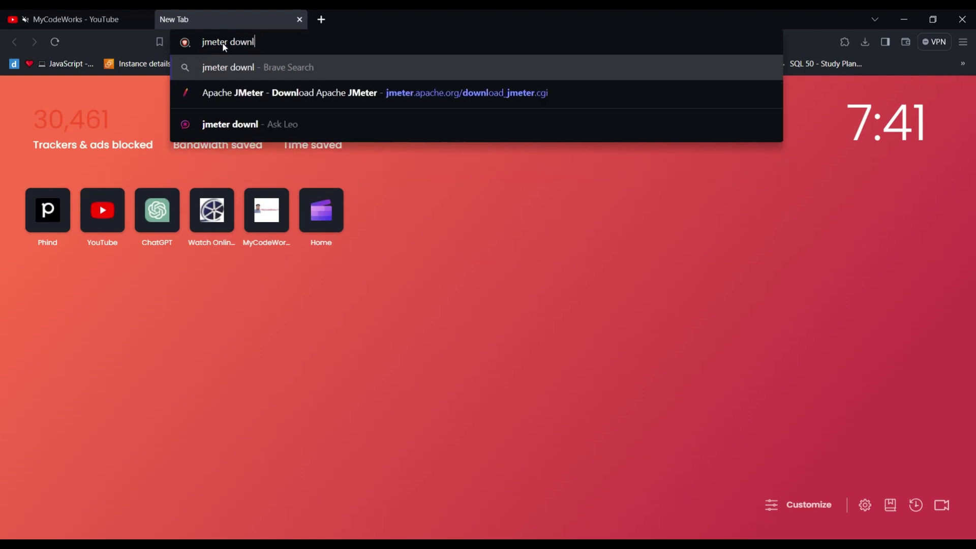
text(oad)
key(Return)
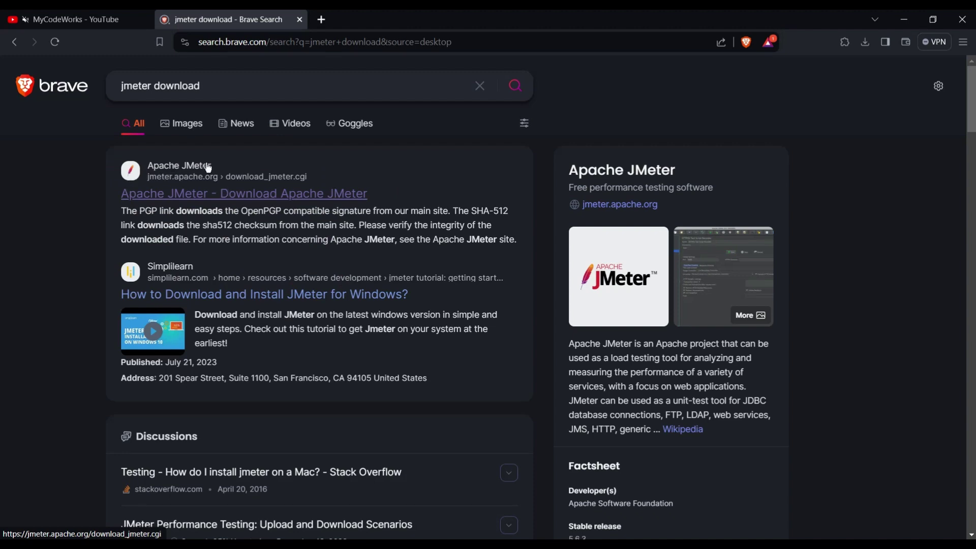
click(228, 196)
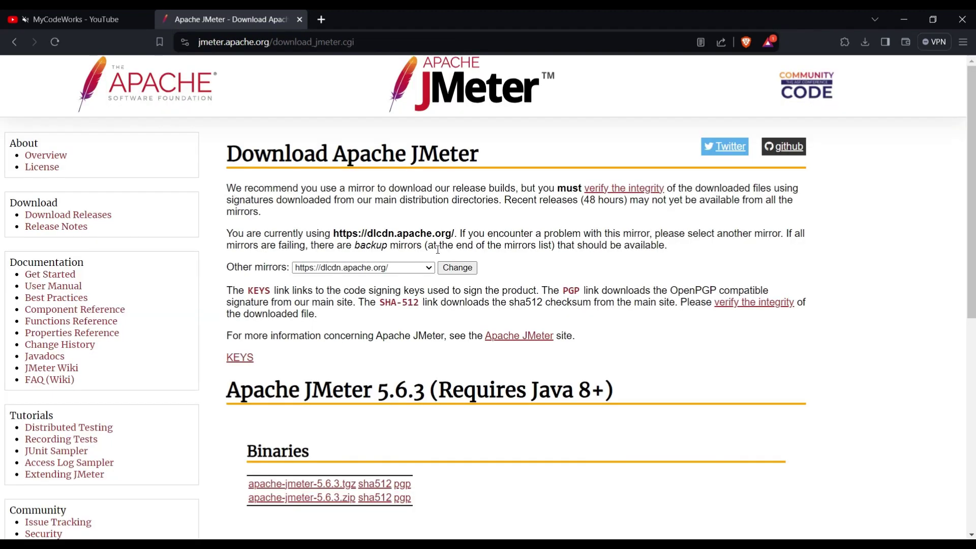
- Download the binary archive apache-jmeter-5.6.3.zip and save it in the Downloads folder
scroll(661, 280, down, 1)
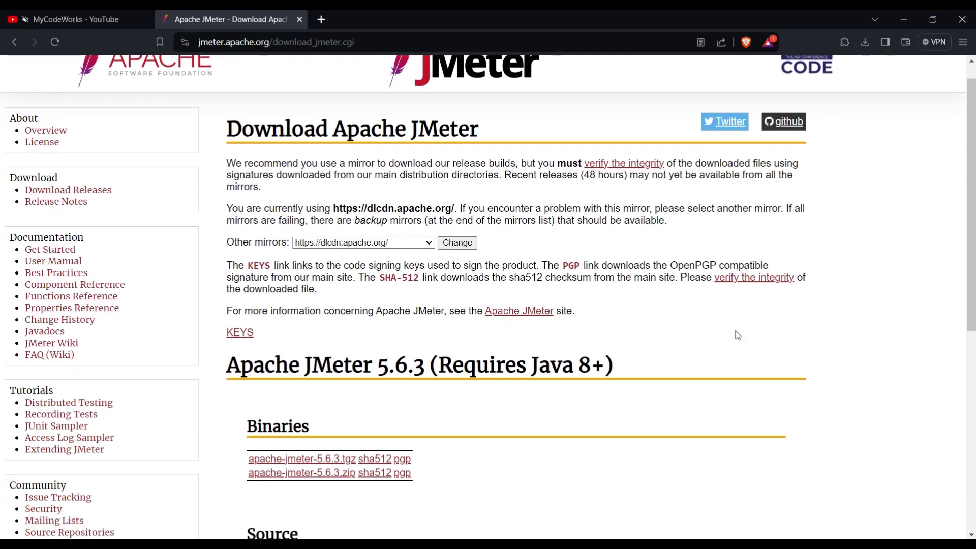
scroll(738, 335, down, 4)
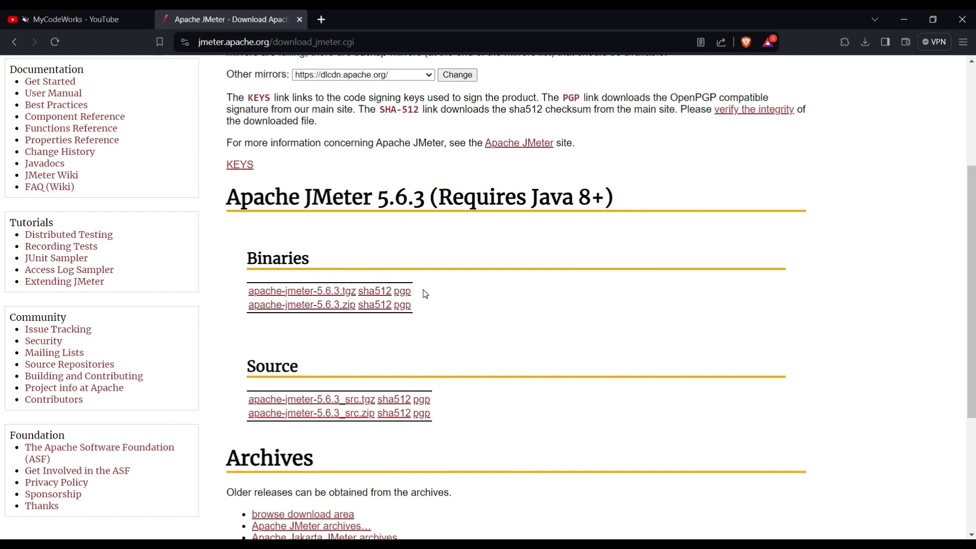
click(475, 314)
click(299, 305)
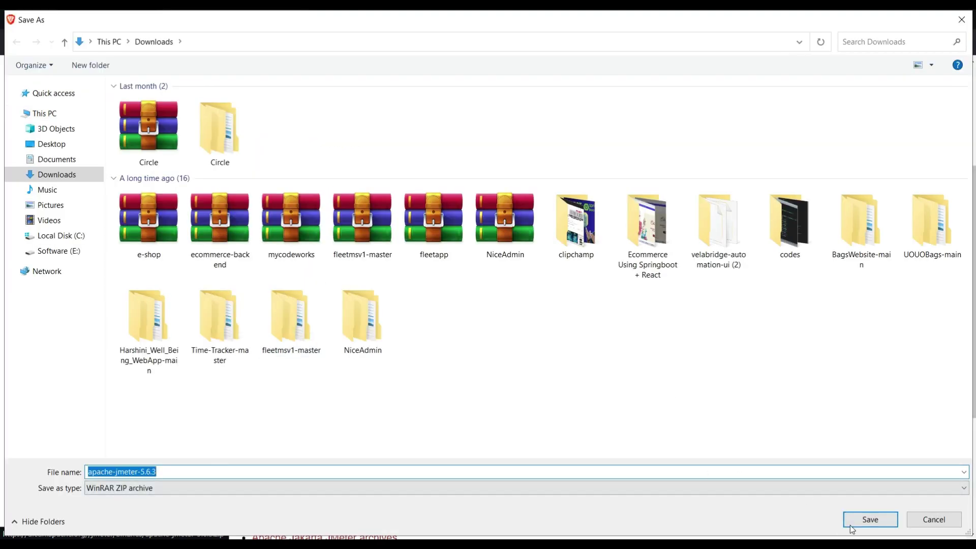
click(851, 524)
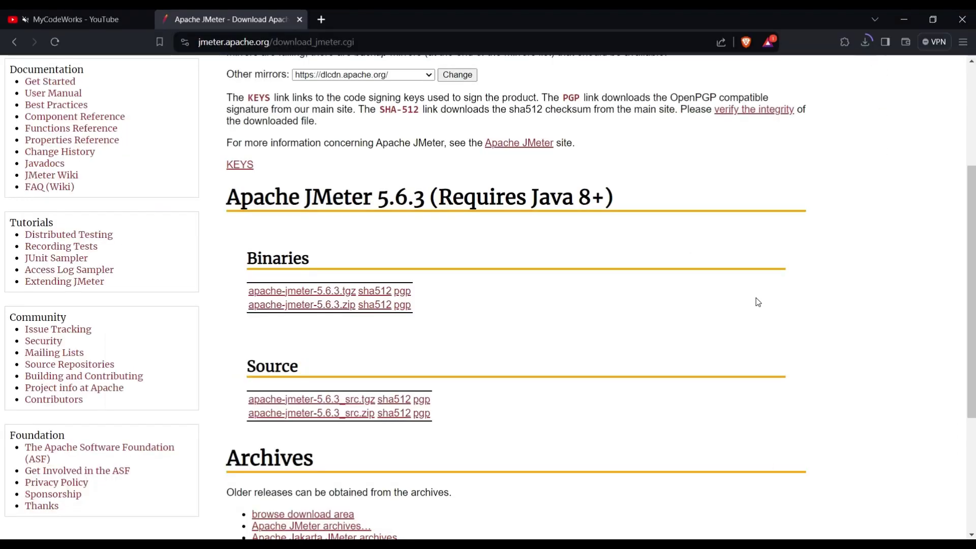
- Show the newly downloaded JMeter archive in File Explorer and extract it into its own apache-jmeter-5.6.3 folder
click(865, 43)
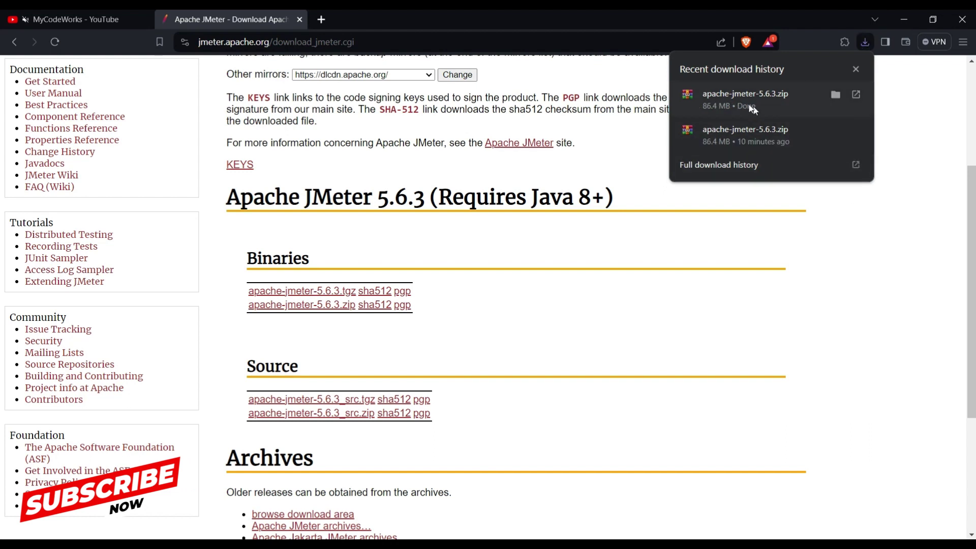
click(835, 96)
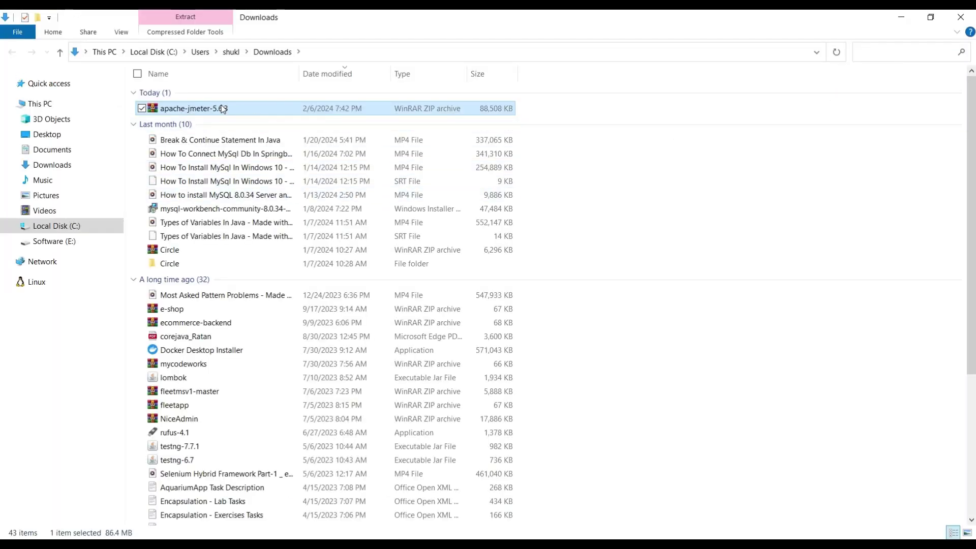
right_click(251, 112)
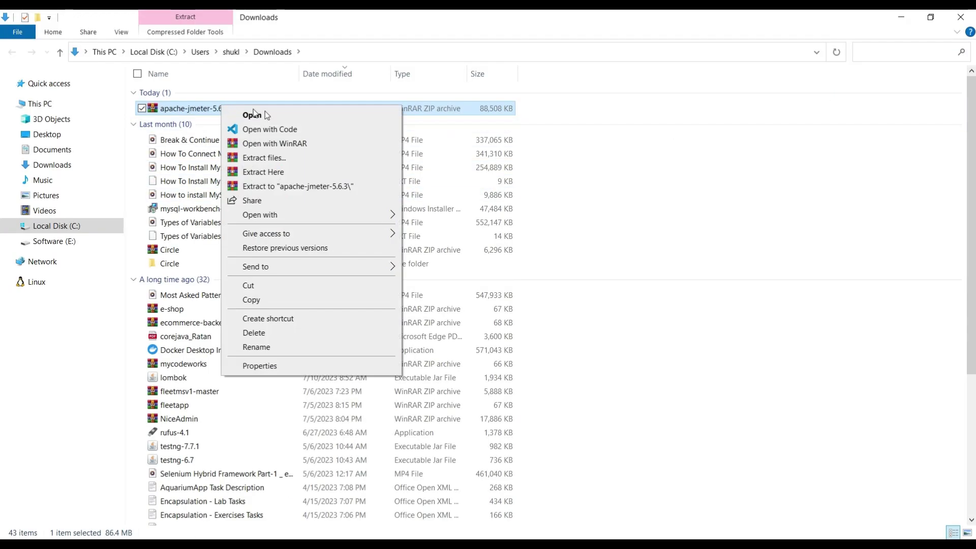
click(294, 189)
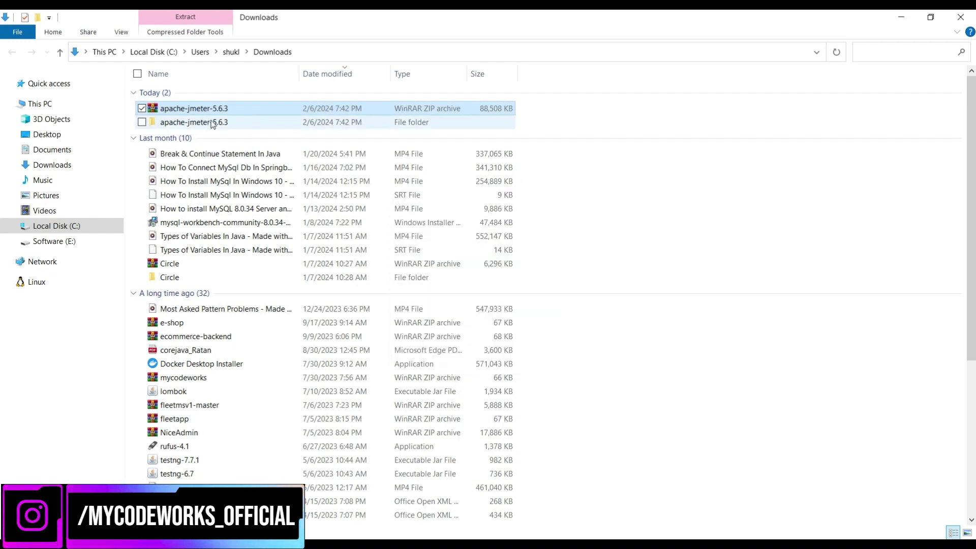
- Open the extracted apache-jmeter-5.6.3 folder and the folder of the same name inside it
click(254, 123)
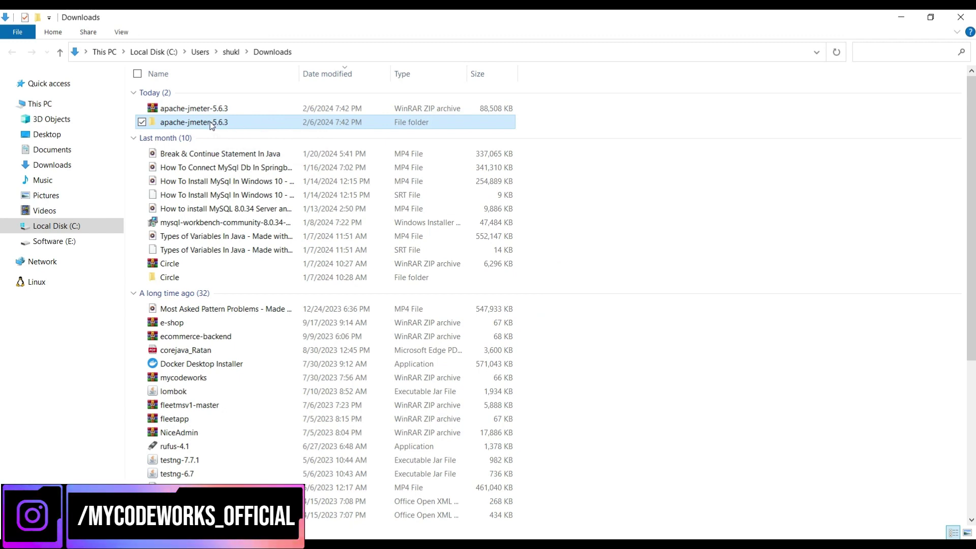
double_click(212, 124)
click(334, 166)
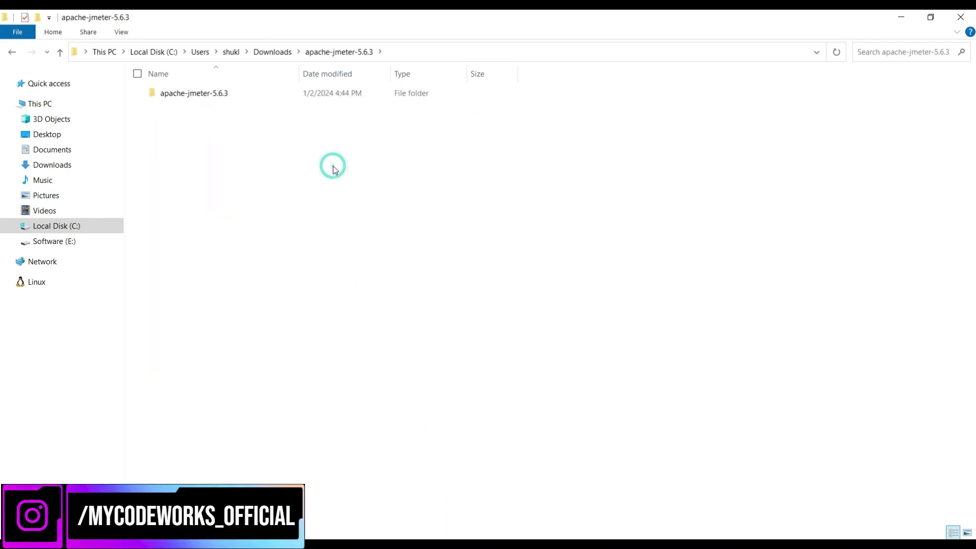
click(192, 96)
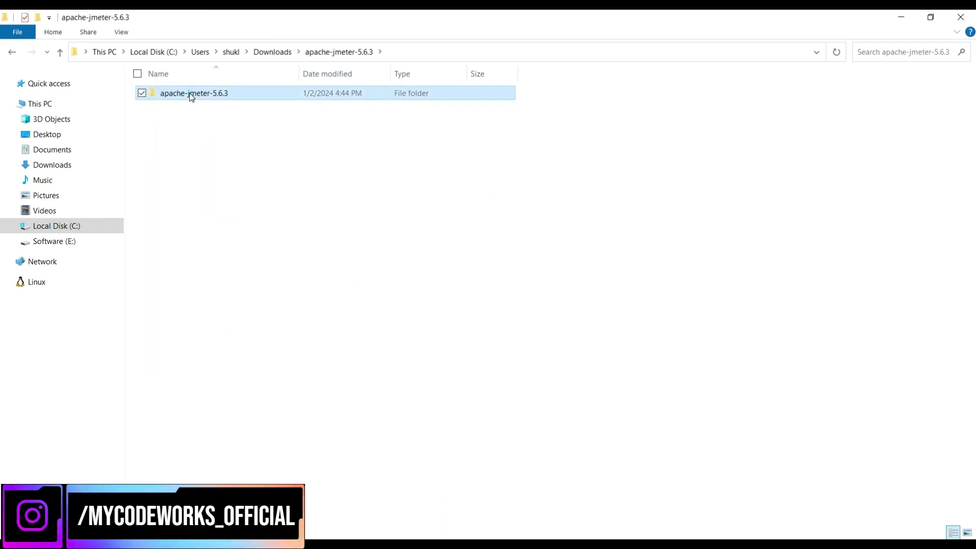
double_click(192, 96)
click(320, 305)
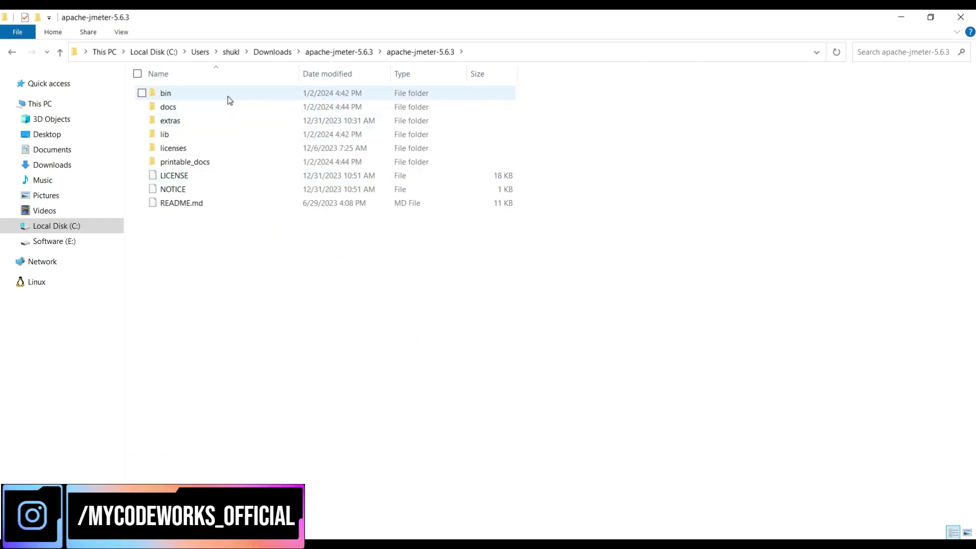
click(310, 316)
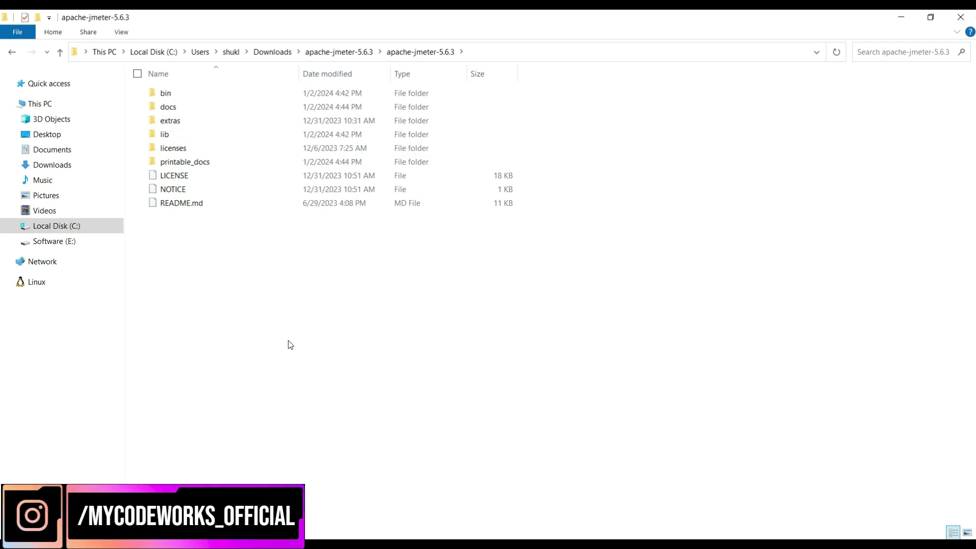
- Check the installed Java version by running "java --version" in a Command Prompt window, and close that window
key(super+r)
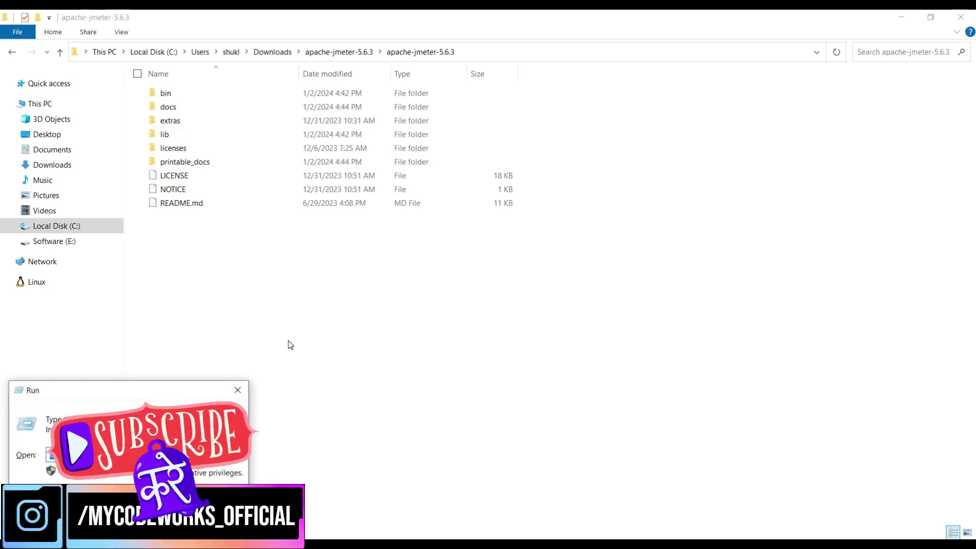
key(Return)
drag(317, 82, 457, 133)
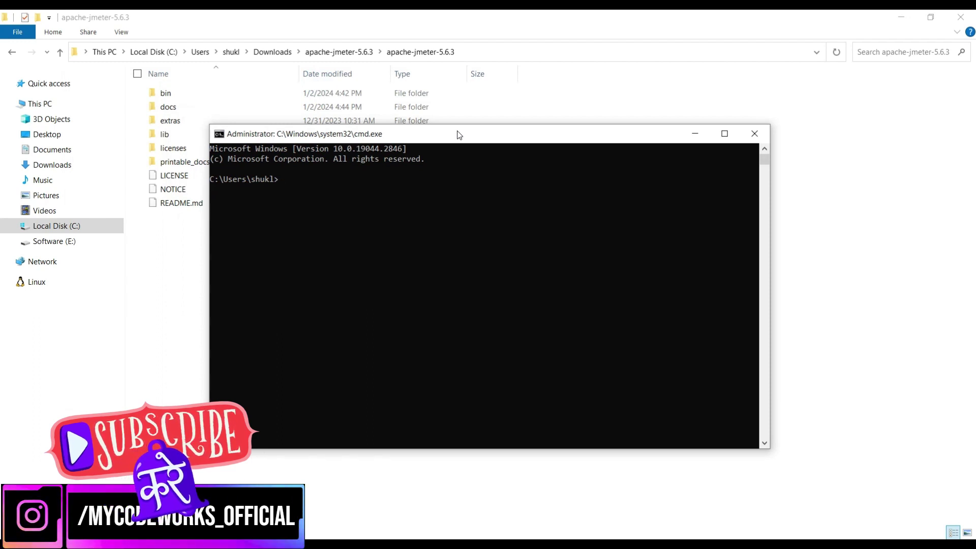
text(java )
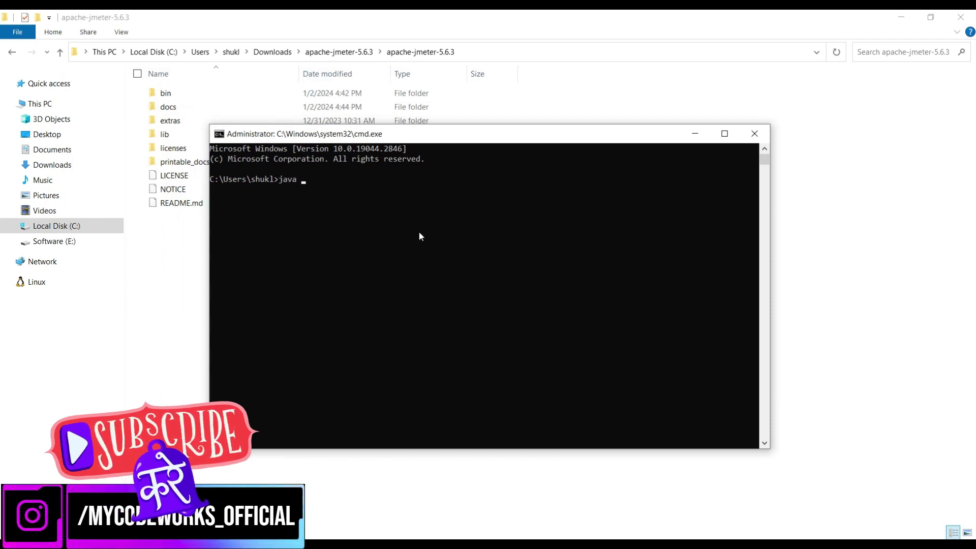
text(--version)
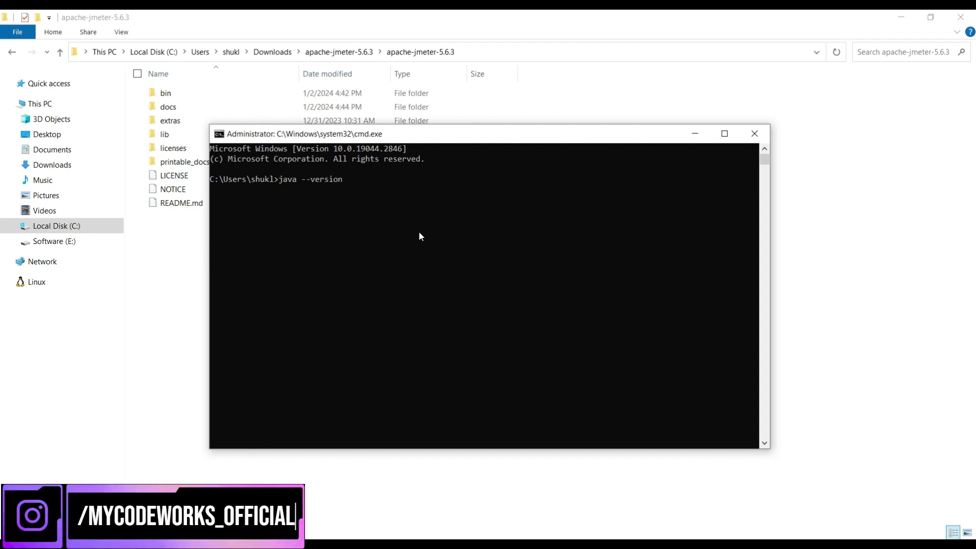
key(Return)
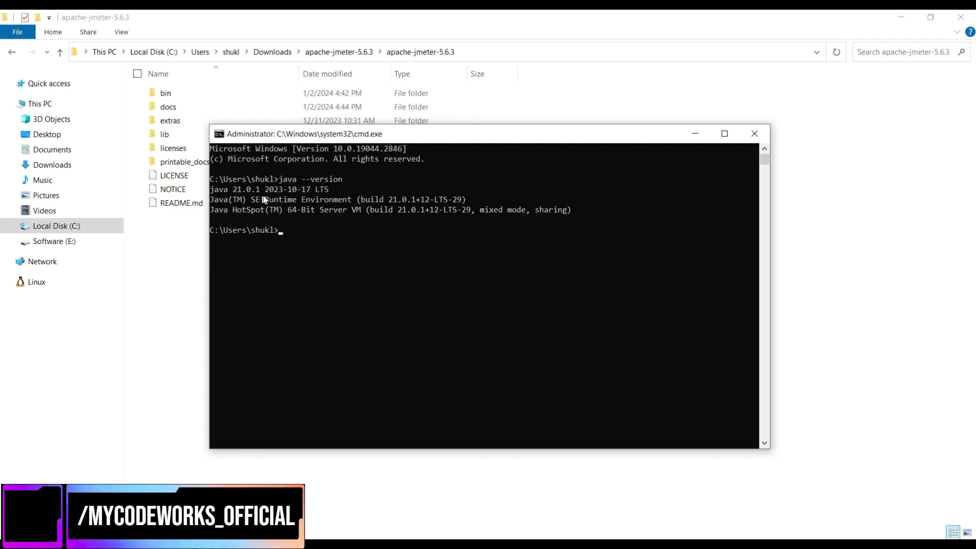
click(759, 141)
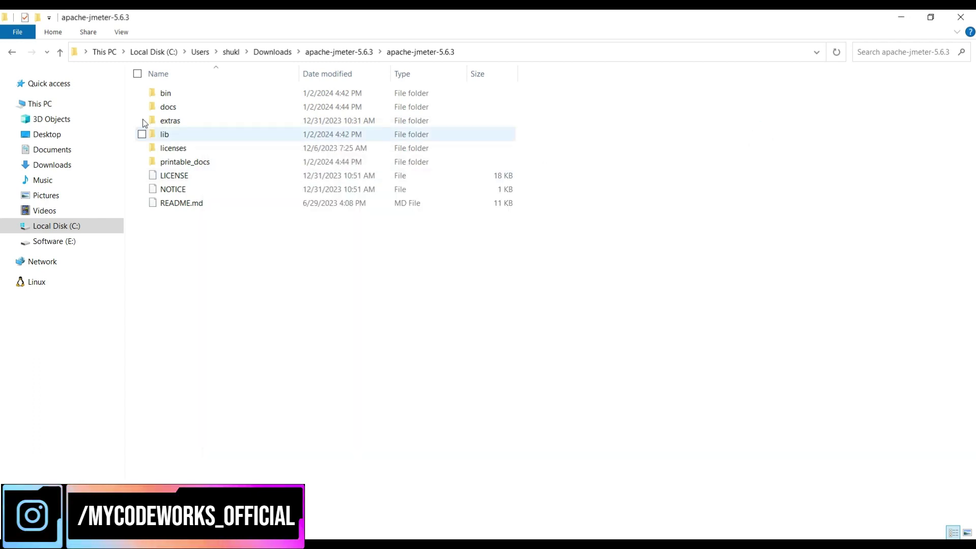
- Open the bin folder and launch JMeter from the ApacheJMeter executable jar file
double_click(153, 93)
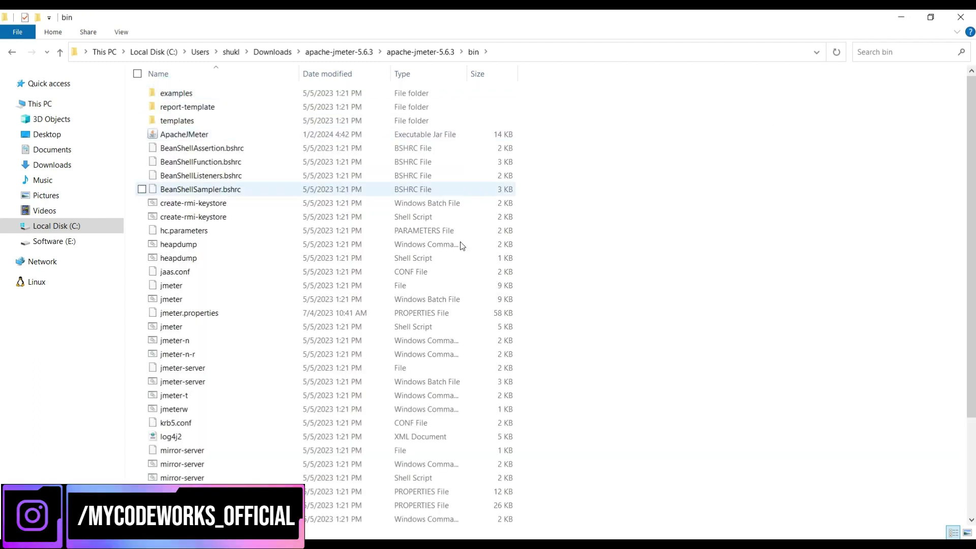
click(202, 136)
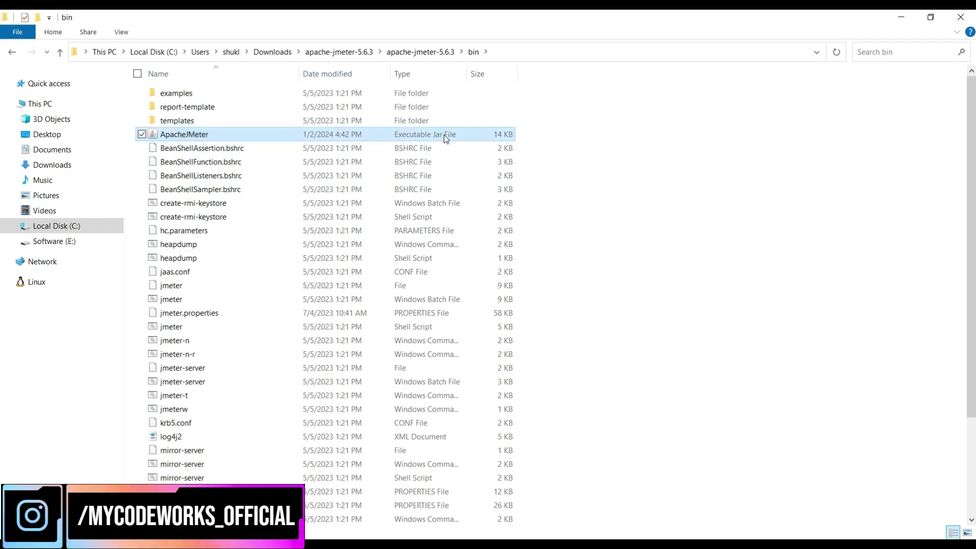
click(654, 179)
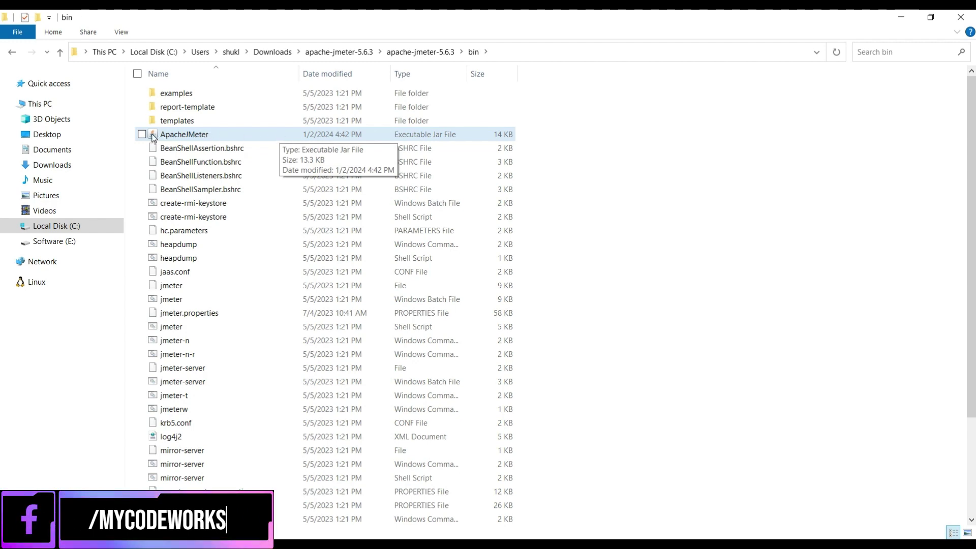
right_click(249, 134)
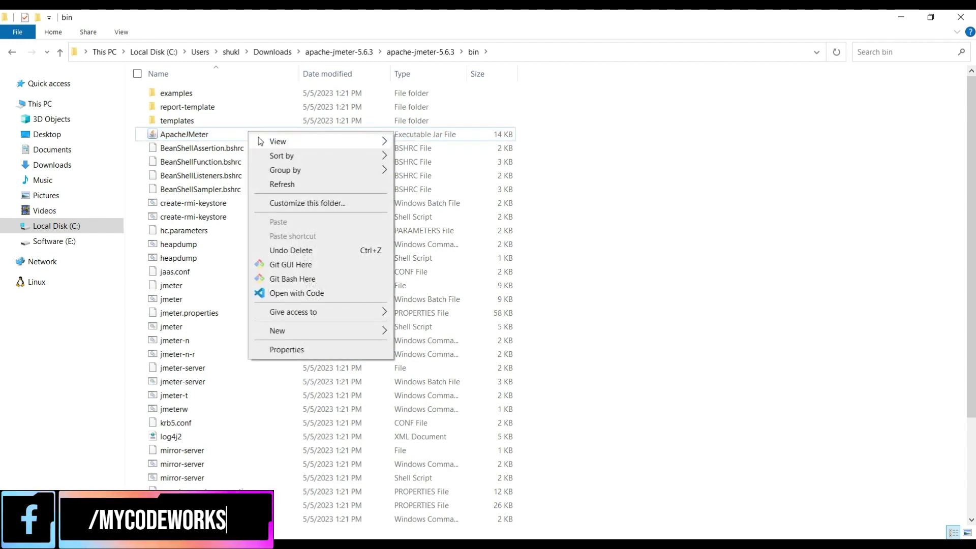
click(207, 137)
right_click(207, 136)
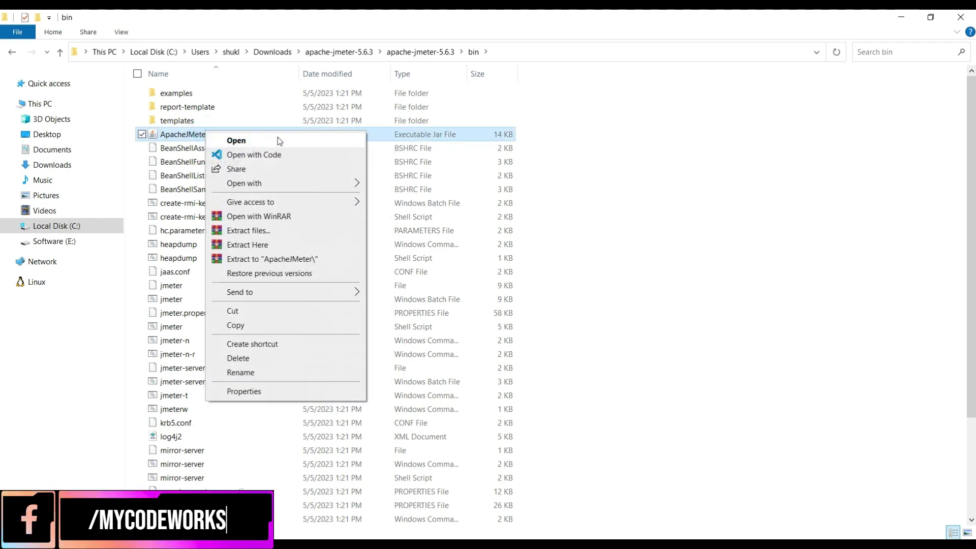
double_click(184, 135)
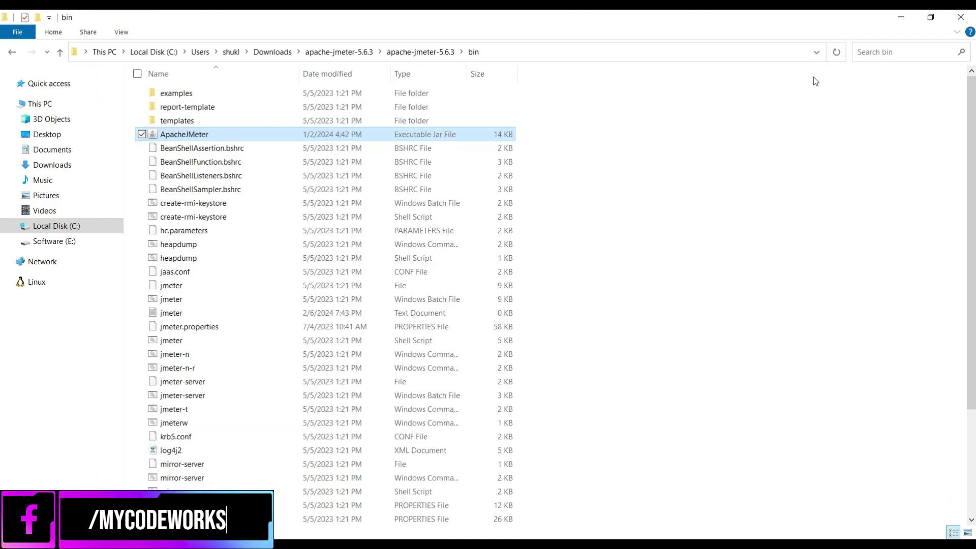
- Bring the Apache JMeter window back to the front and maximize it
click(801, 65)
key(alt+Tab)
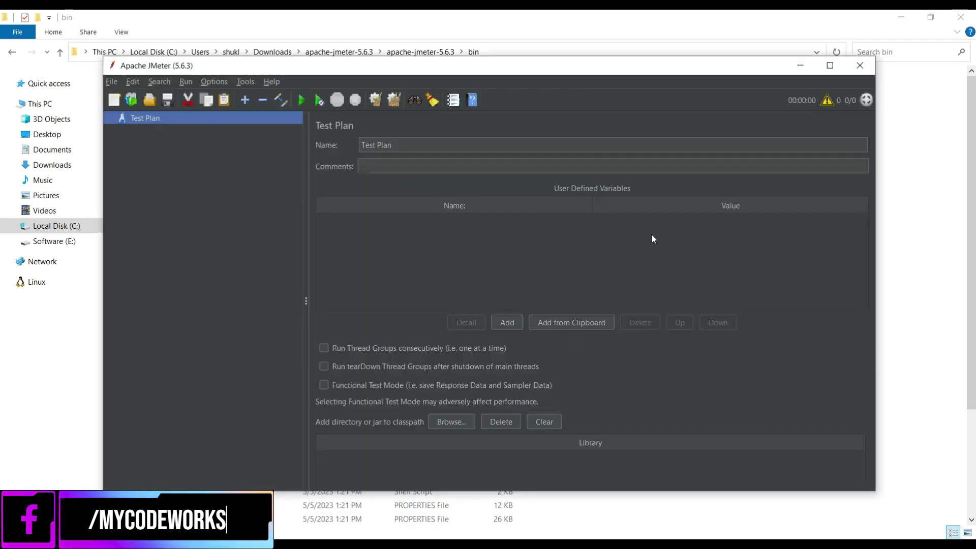
click(832, 66)
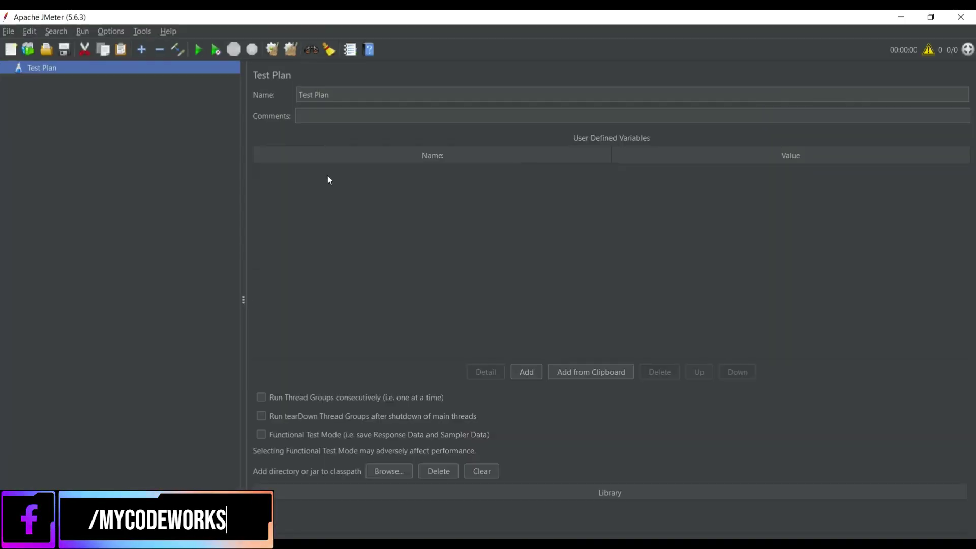
- Add a Thread Group to the Test Plan
right_click(50, 70)
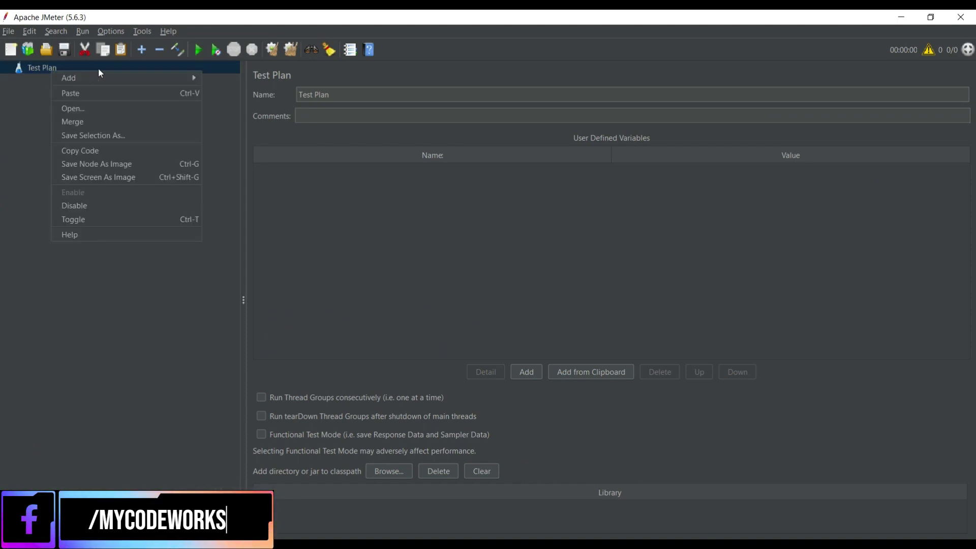
mouse_move(141, 77)
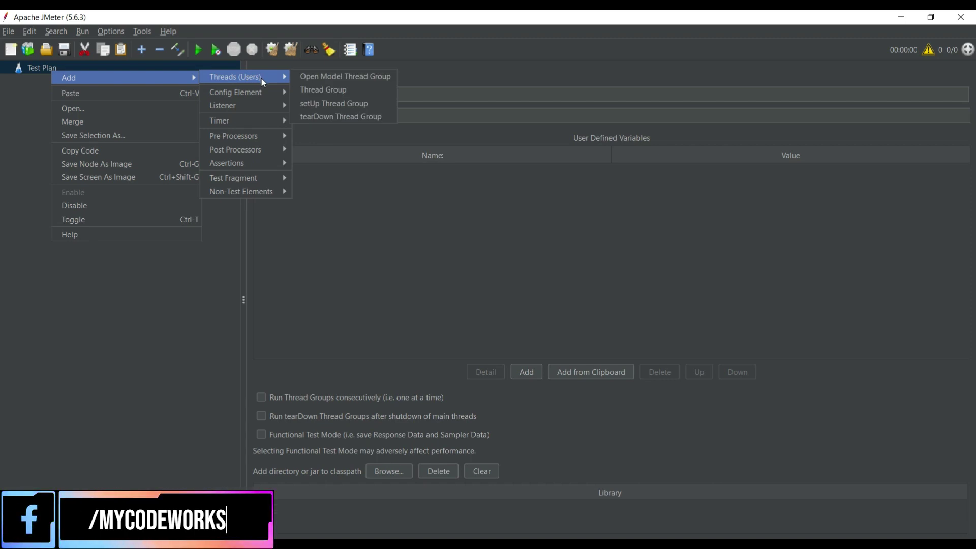
mouse_move(260, 75)
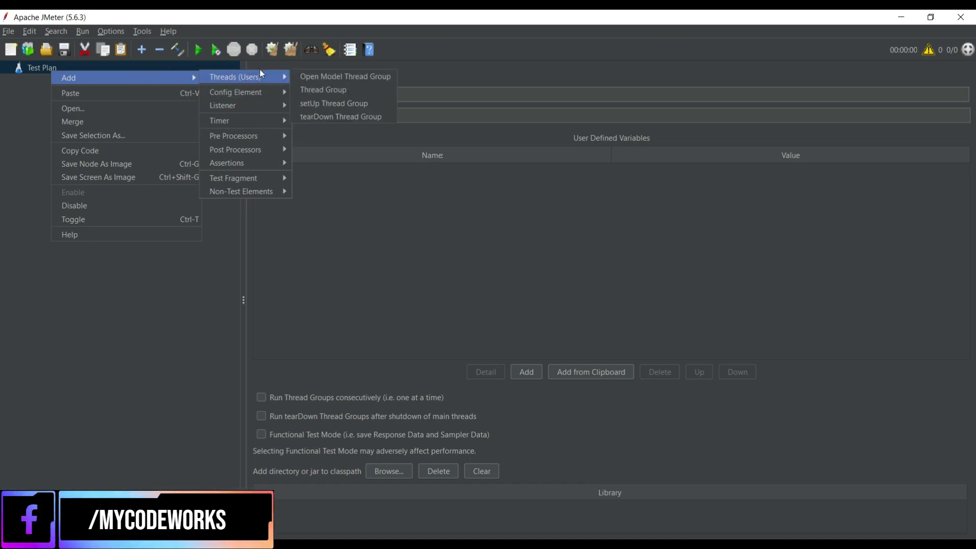
click(334, 90)
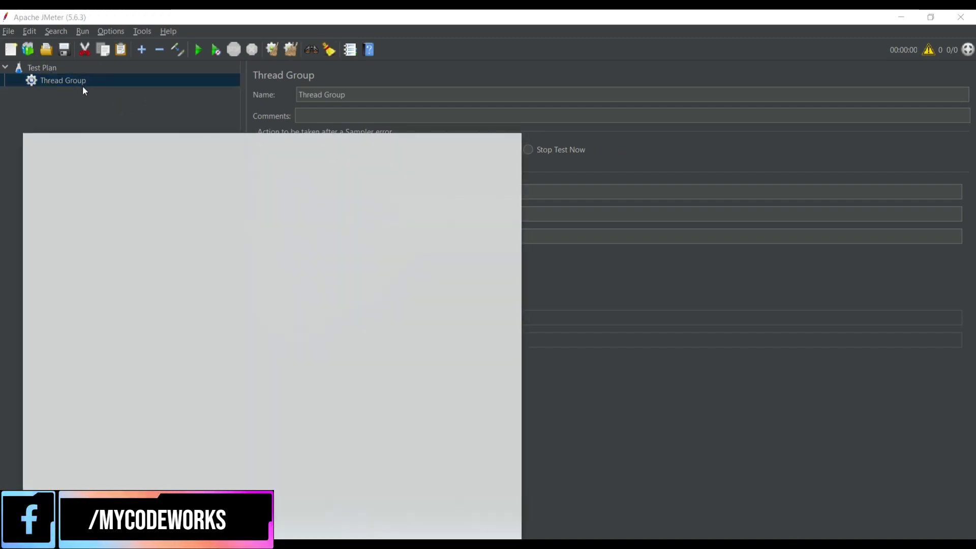
- Add an HTTP Request sampler to the Thread Group
click(83, 86)
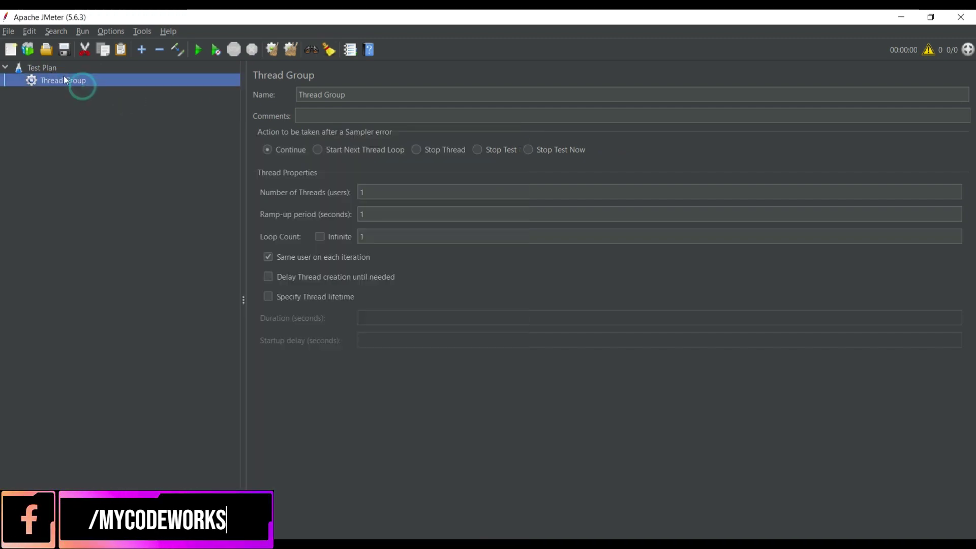
right_click(64, 80)
mouse_move(112, 82)
mouse_move(286, 85)
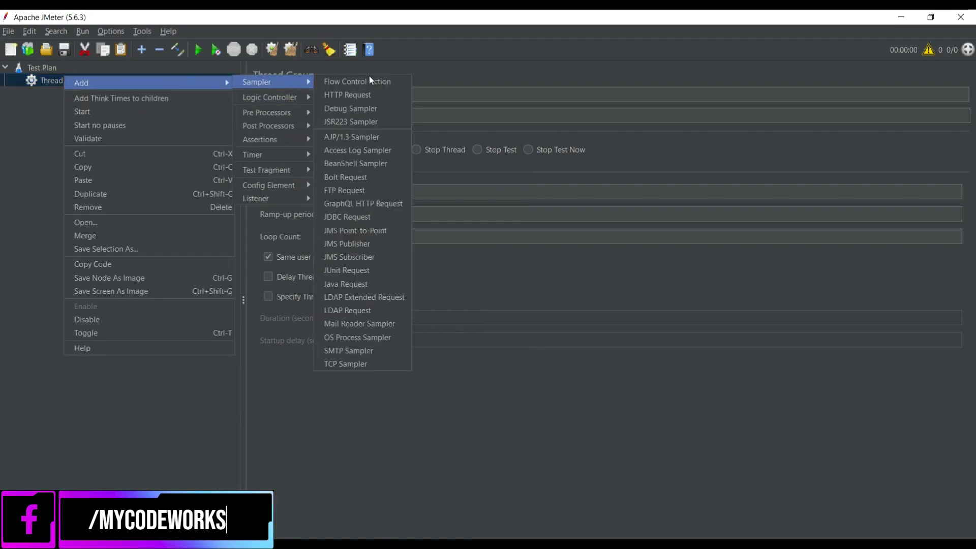
click(383, 94)
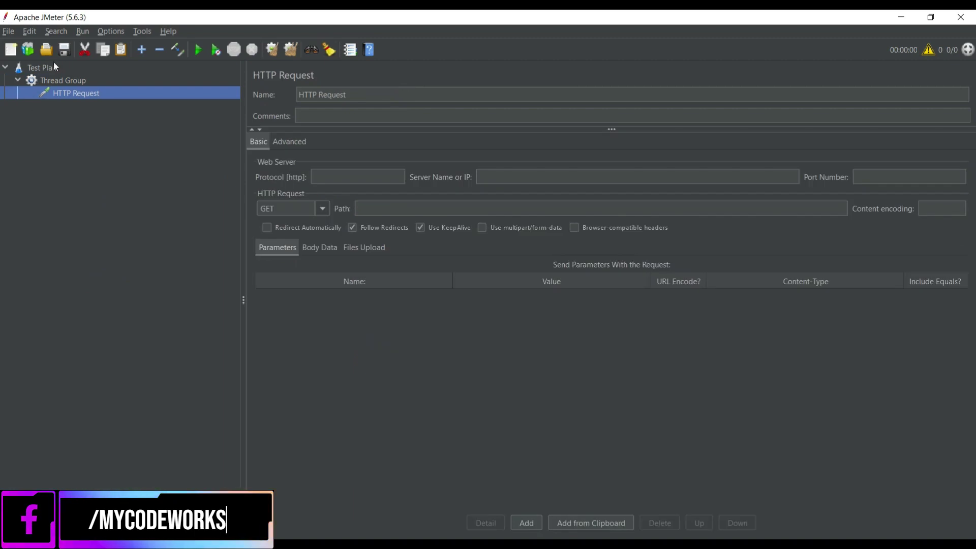
- Add a Summary Report listener to the Thread Group
right_click(48, 78)
mouse_move(154, 84)
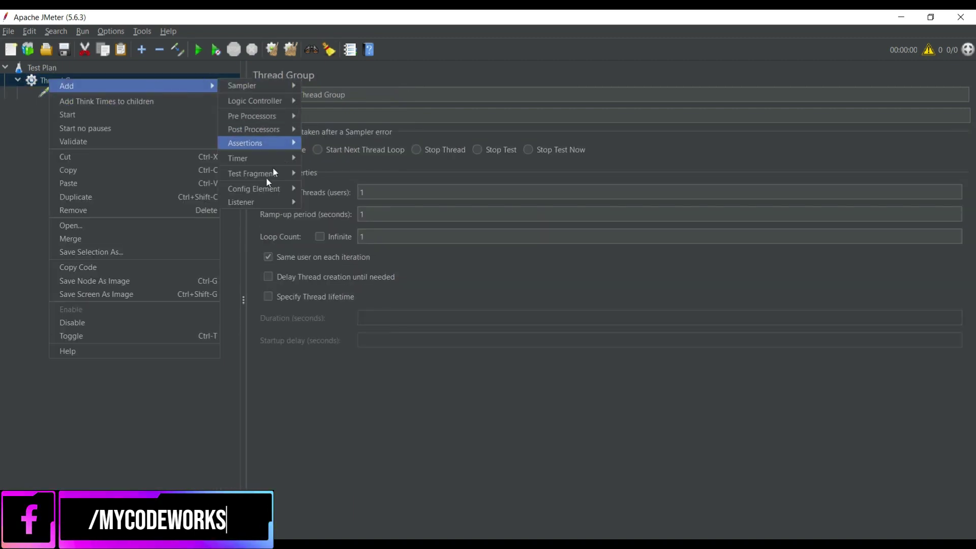
mouse_move(264, 197)
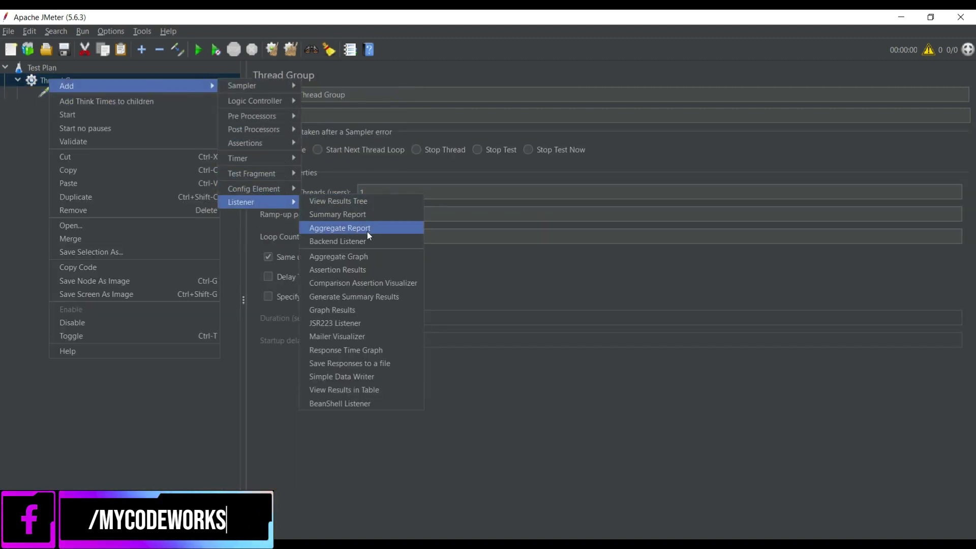
click(368, 215)
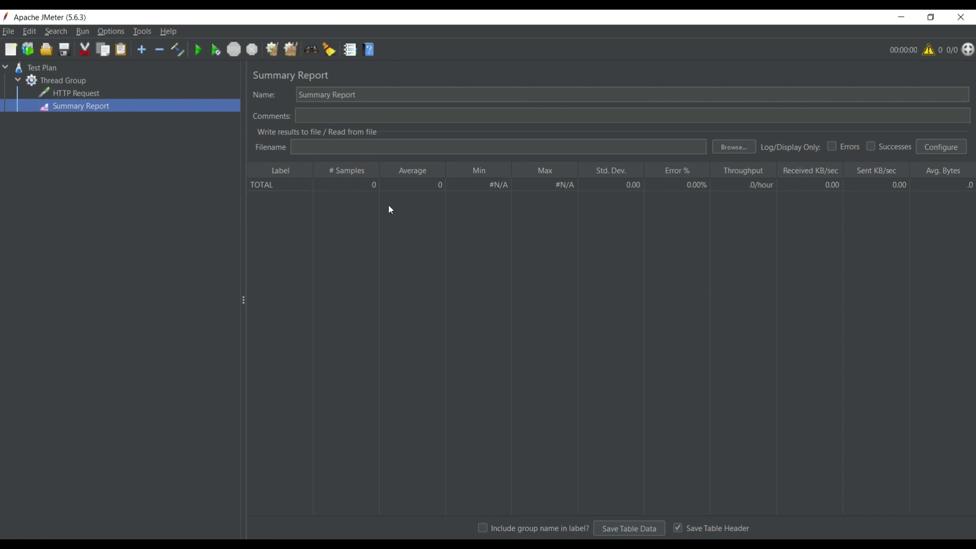
click(76, 94)
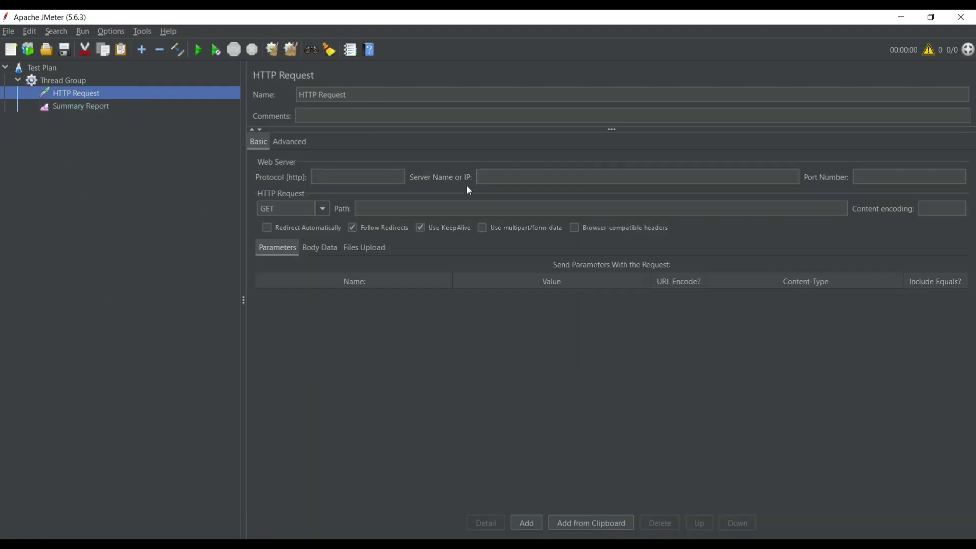
click(491, 181)
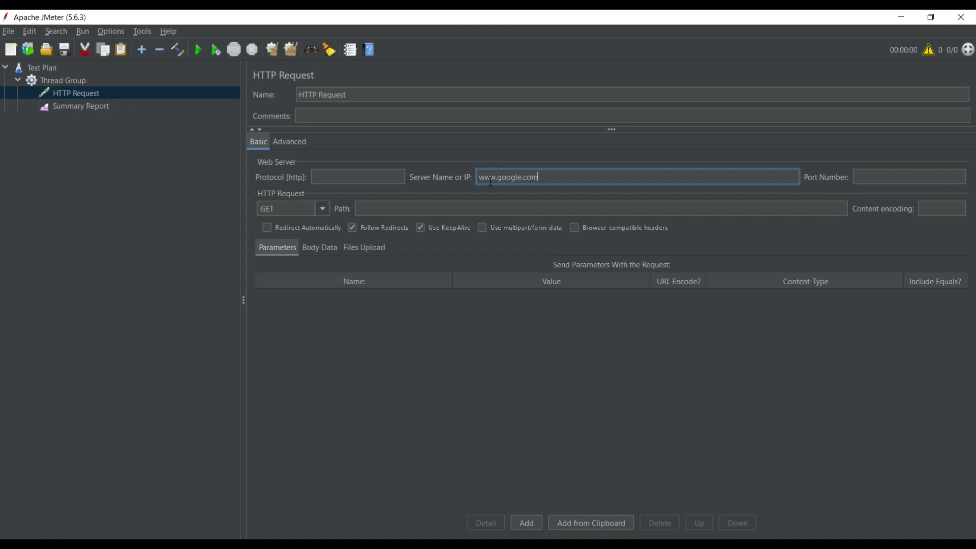
click(409, 208)
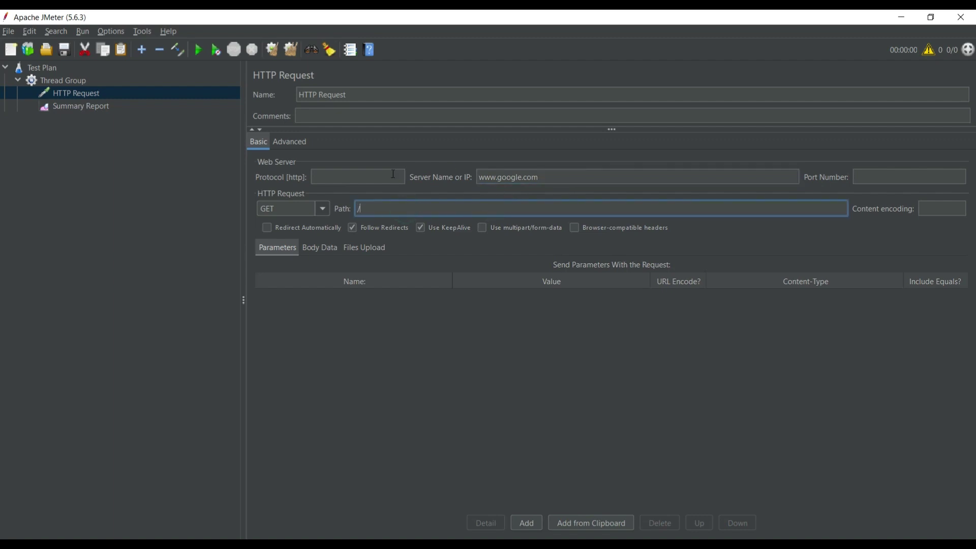
- Set the Thread Group to 5 threads (users) with a ramp-up period of 3 seconds
click(69, 108)
click(67, 80)
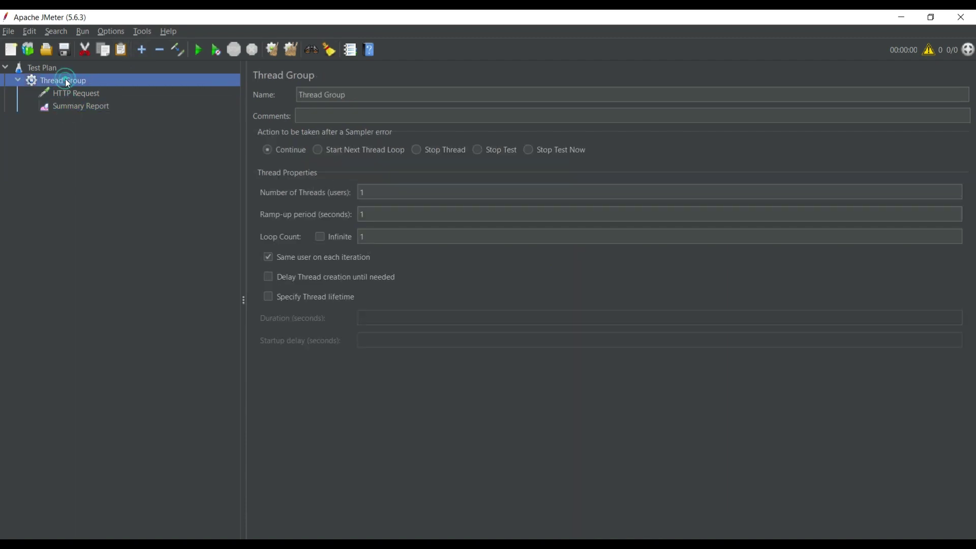
click(387, 189)
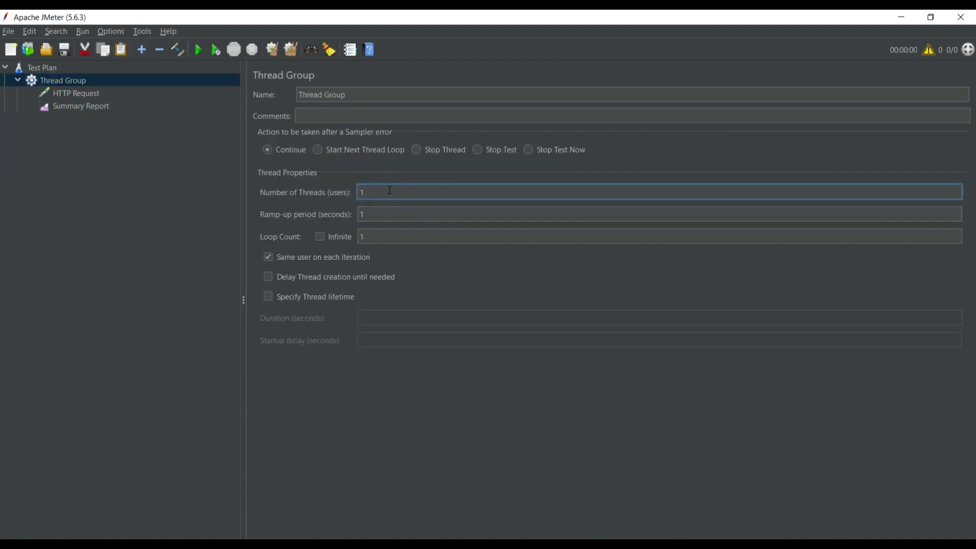
key(BackSpace)
text(5)
click(392, 210)
key(BackSpace)
text(3)
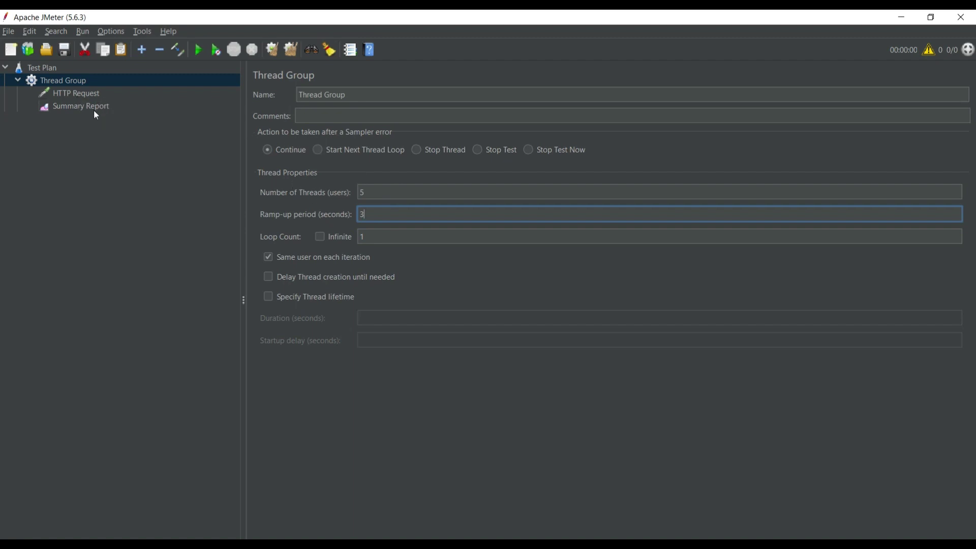
- Run the test plan without saving it and open the Summary Report to view the results
click(198, 49)
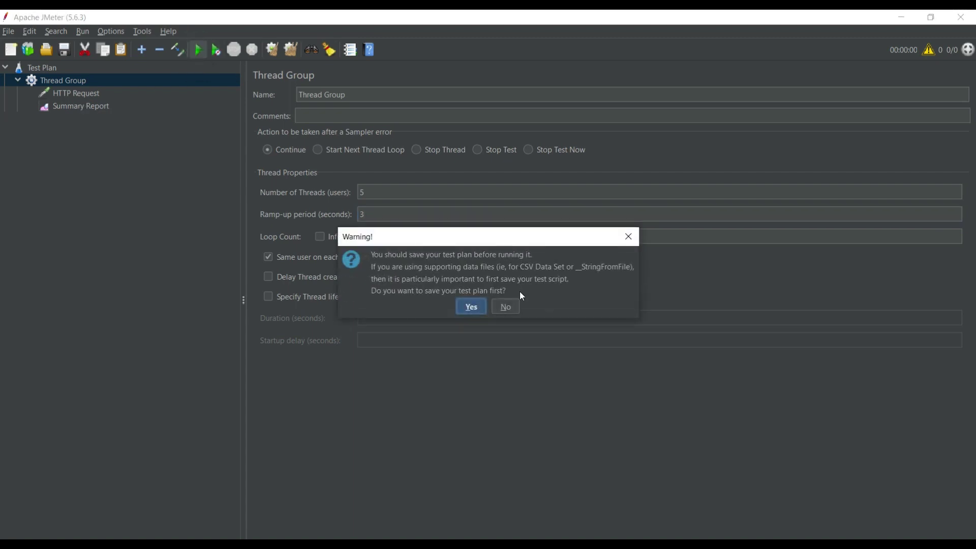
click(506, 307)
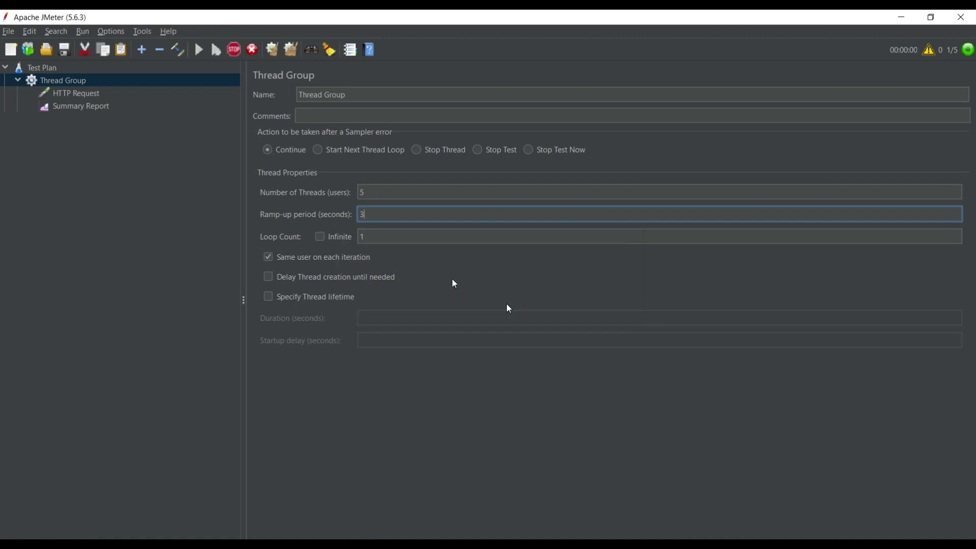
click(100, 107)
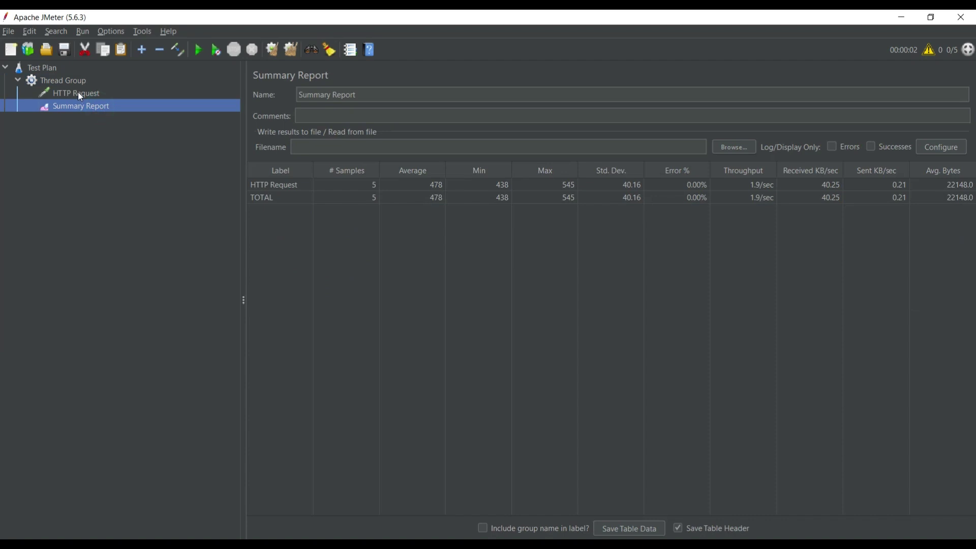